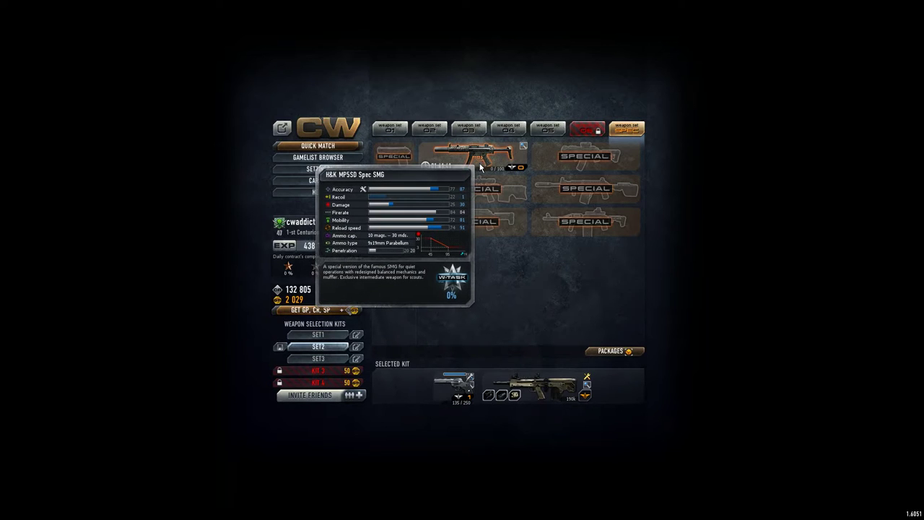
Step: Equip the H&K MP5SD Spec SMG from the Spec set and bring up the Gamelist Browser
double_click(487, 160)
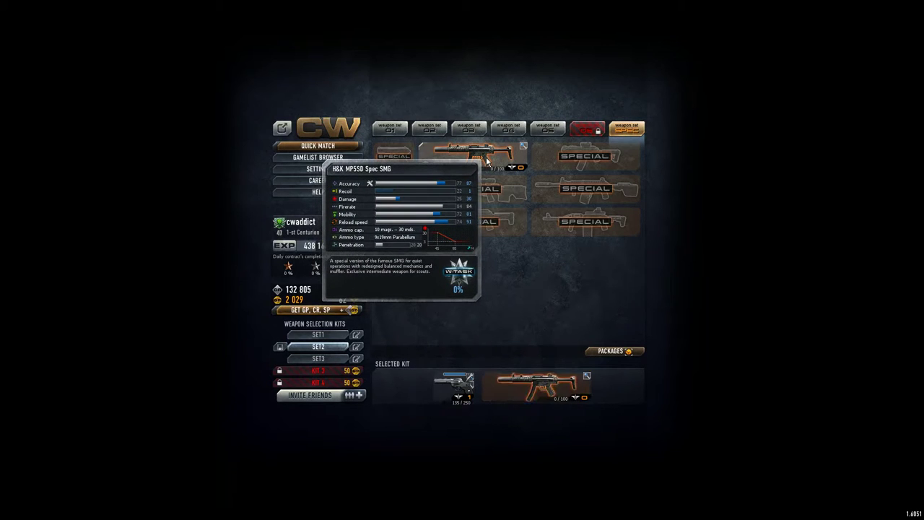
click(342, 159)
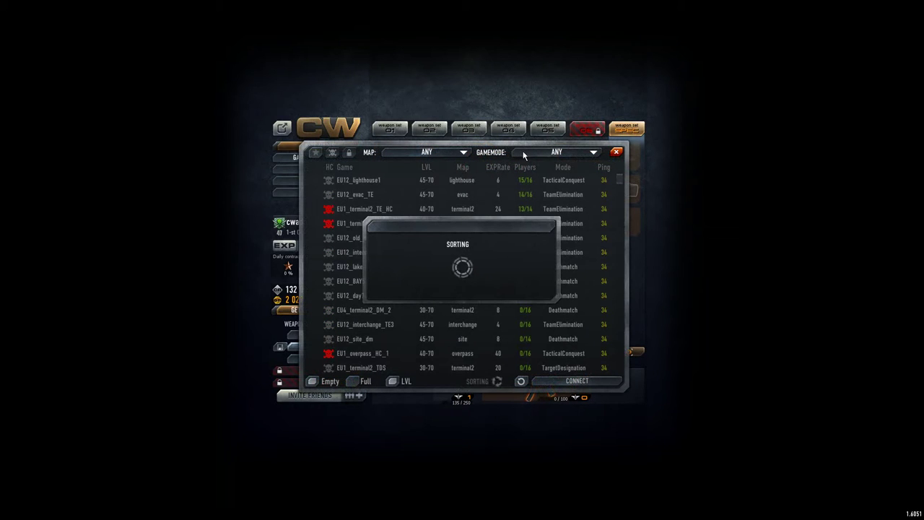
Step: Sort the game server list by the LVL column
click(433, 170)
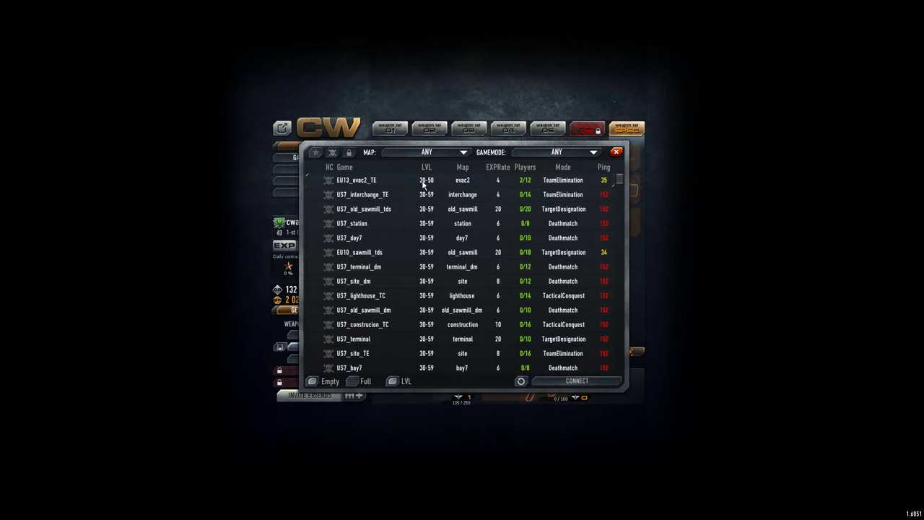
scroll(440, 209, down, 3)
scroll(444, 216, down, 3)
scroll(448, 232, down, 3)
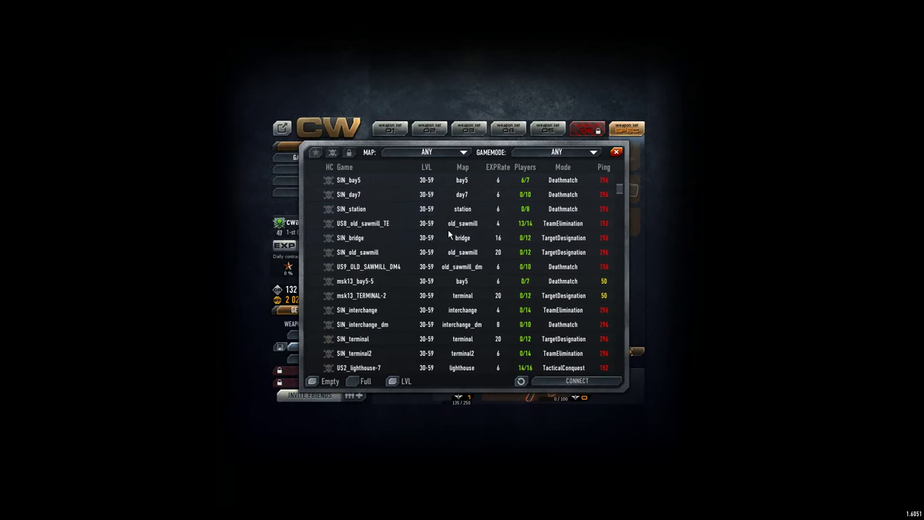
scroll(448, 229, down, 5)
scroll(448, 229, down, 5)
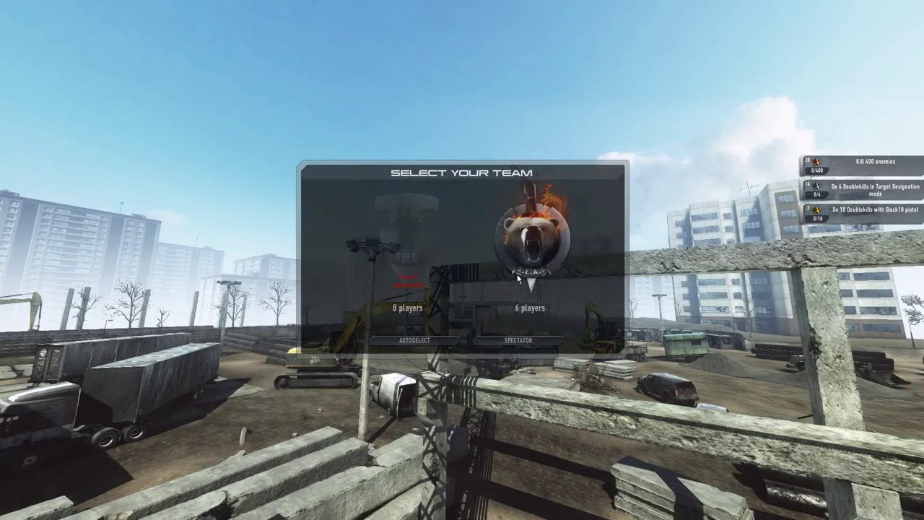
Step: Pick a team and spawn into the construction-site match
click(518, 279)
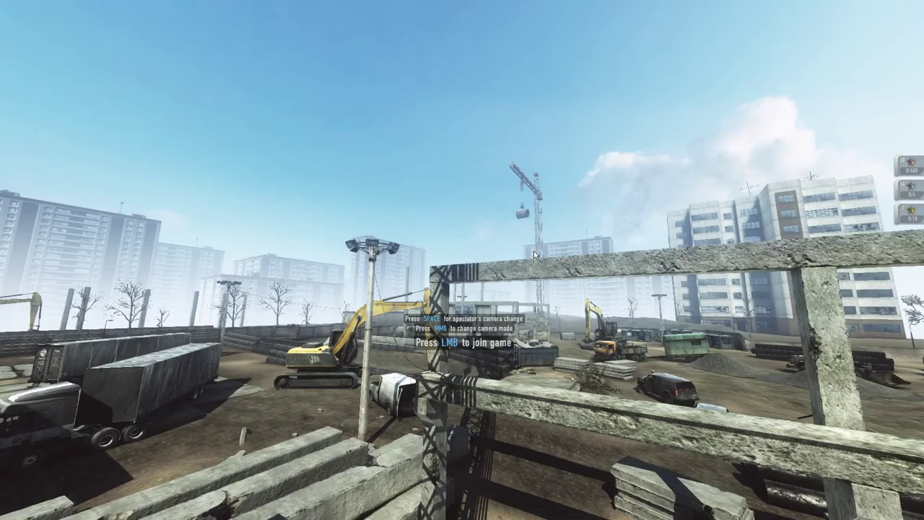
click(535, 254)
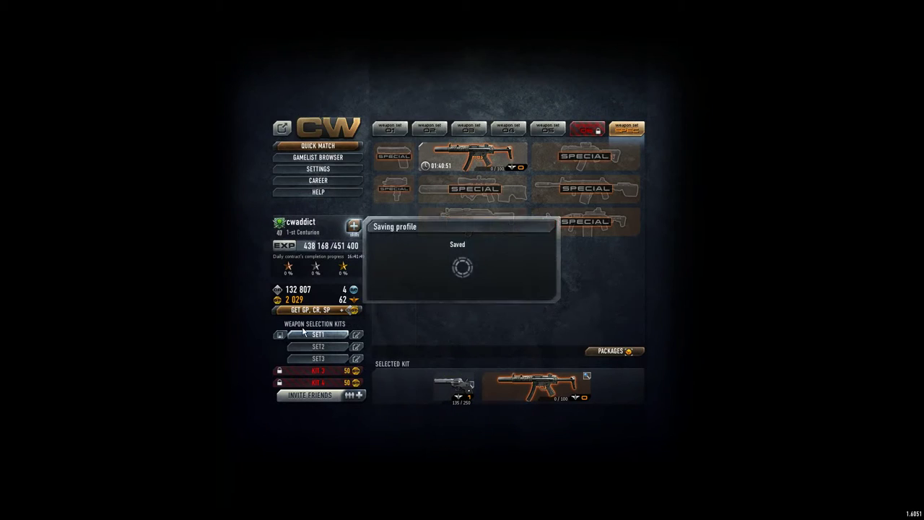
Step: Hide empty servers, sort by LVL, and join a 30-59 level server
click(325, 159)
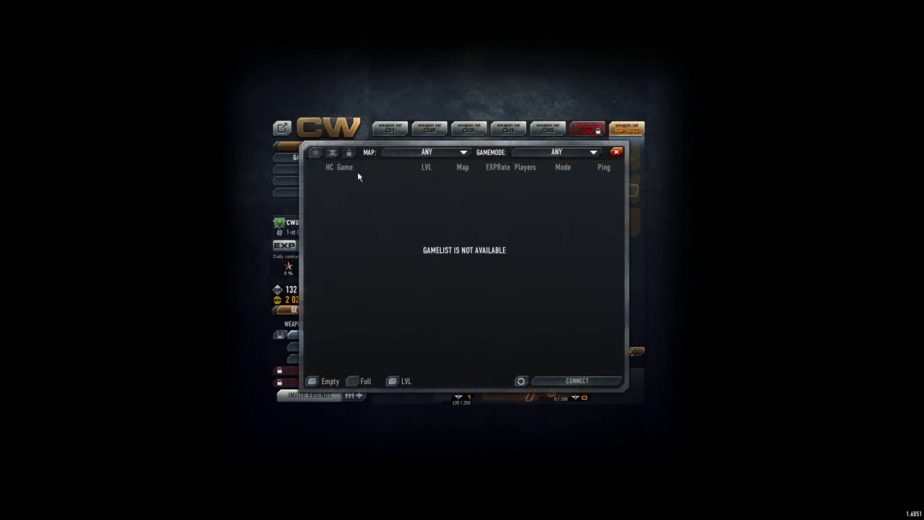
click(312, 381)
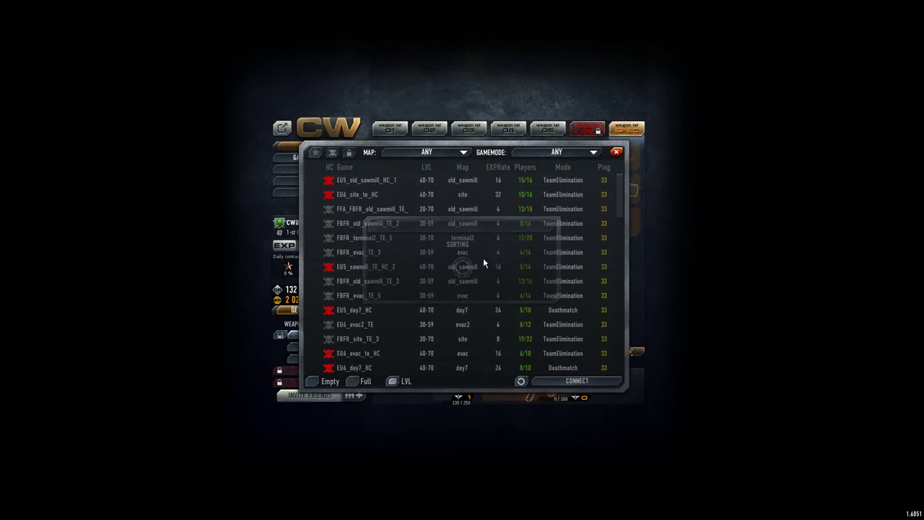
click(431, 168)
scroll(436, 210, down, 3)
scroll(436, 210, down, 3)
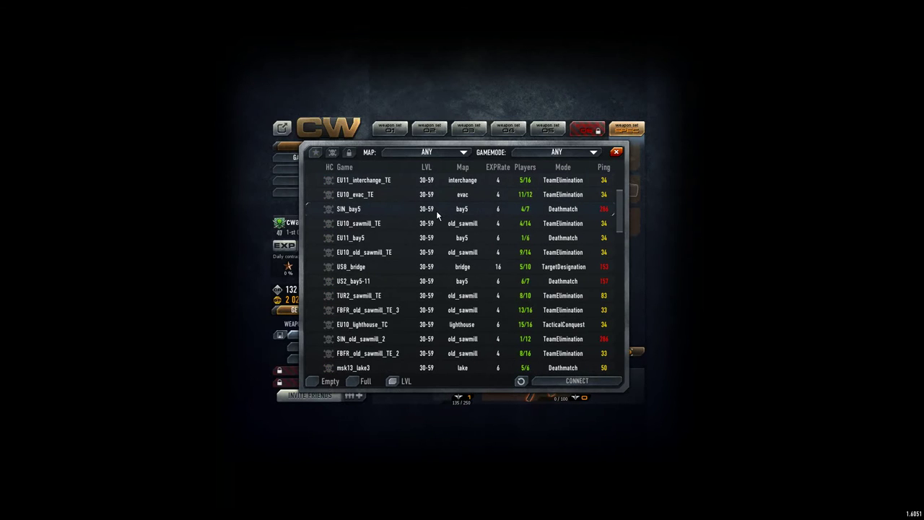
scroll(436, 210, down, 3)
scroll(436, 211, down, 3)
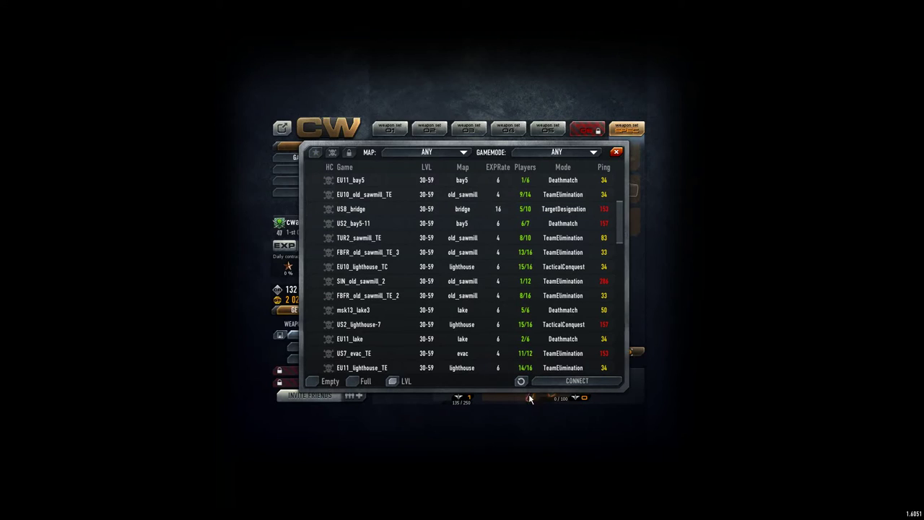
double_click(428, 255)
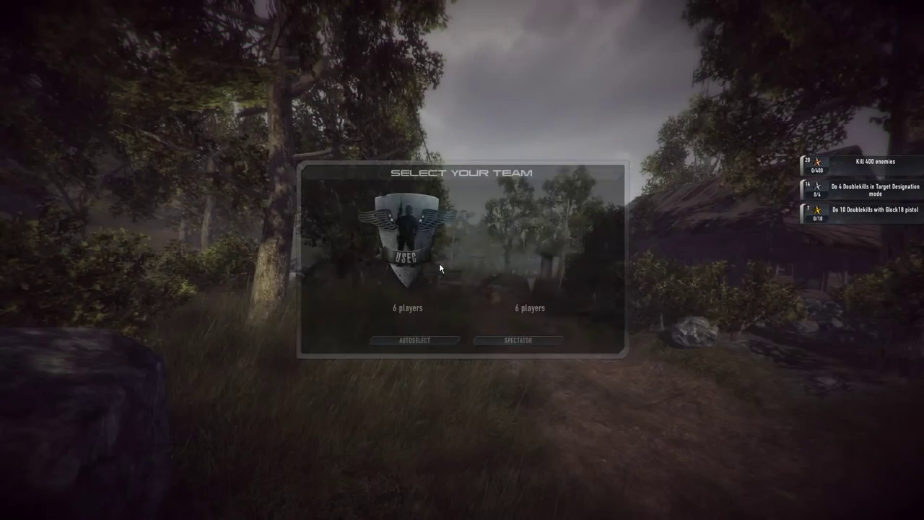
Step: Join the USEC team and spawn into the sawmill match
click(418, 249)
click(418, 245)
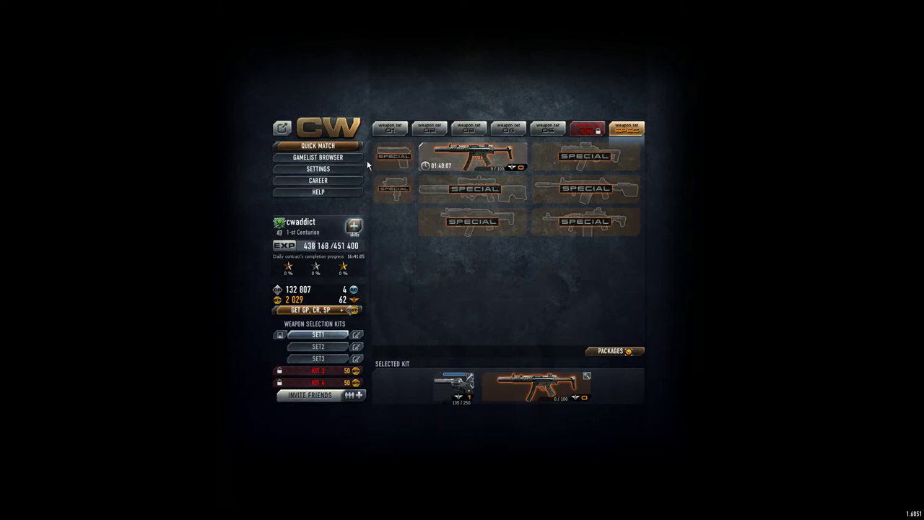
mouse_move(473, 153)
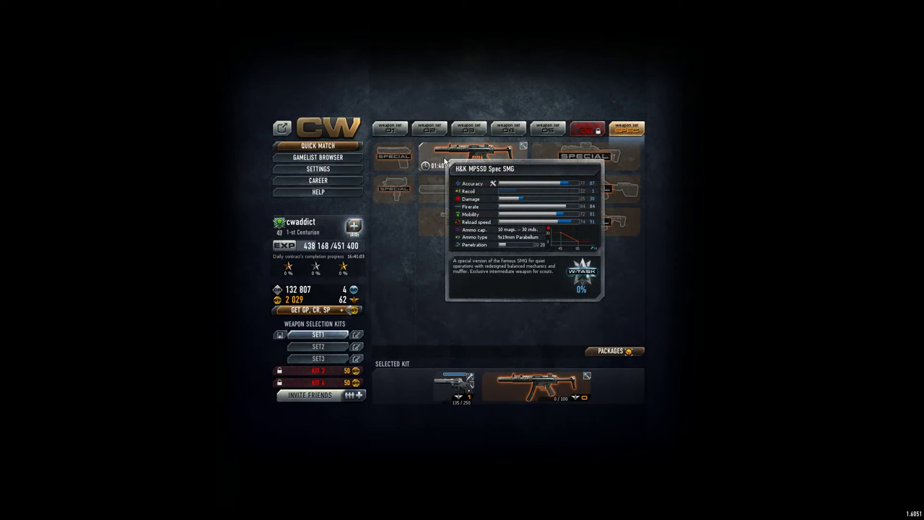
Step: Show only hardcore servers and join EU4_terminal2_TE_HC after EU5_sawmill_TE_HC proves full
mouse_move(394, 189)
click(322, 157)
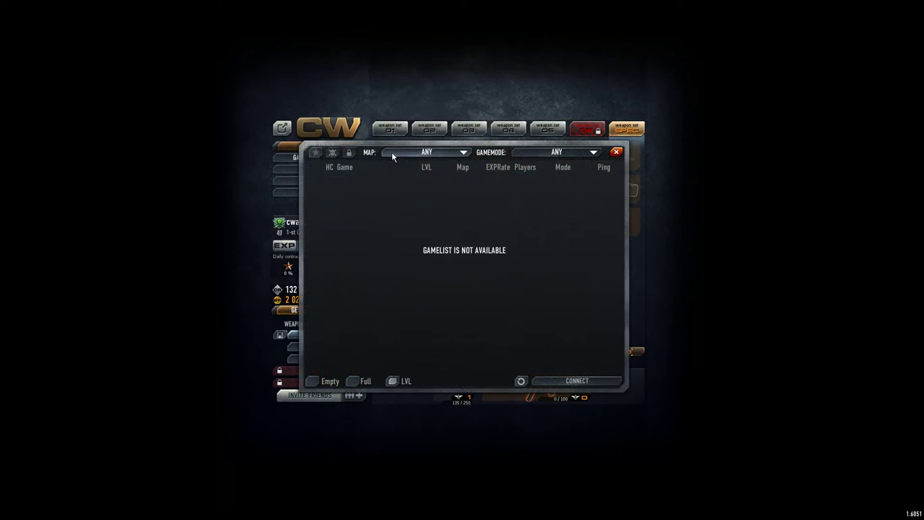
click(333, 153)
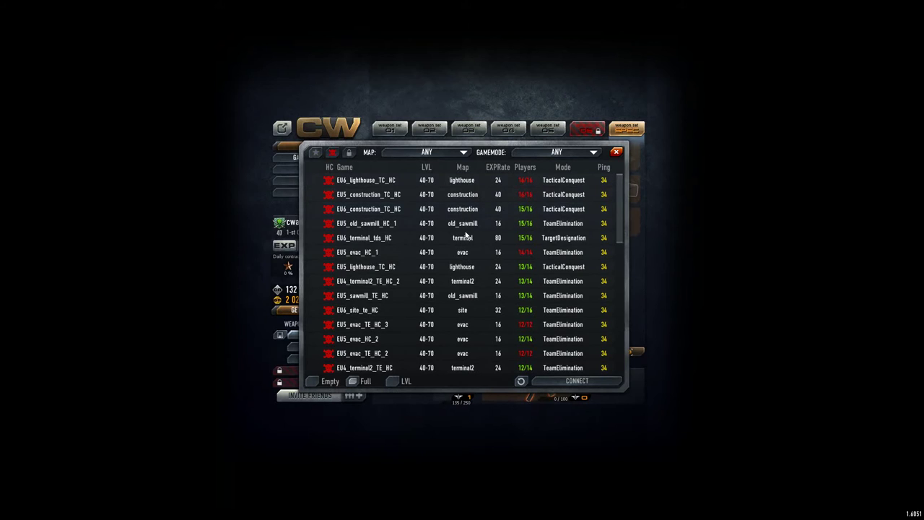
double_click(465, 296)
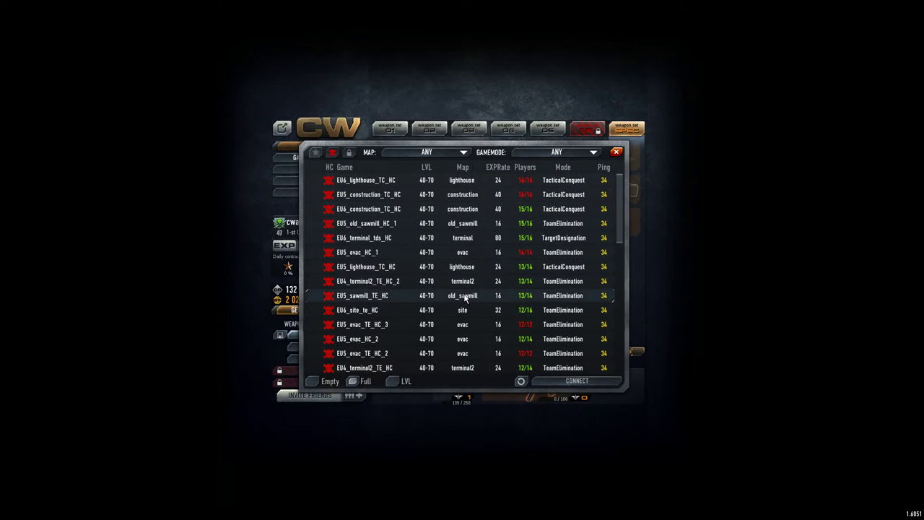
click(537, 227)
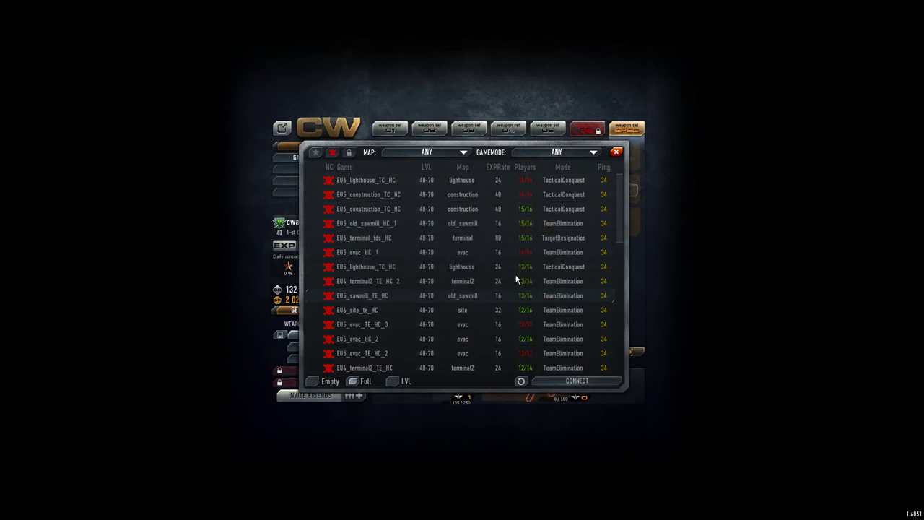
double_click(472, 369)
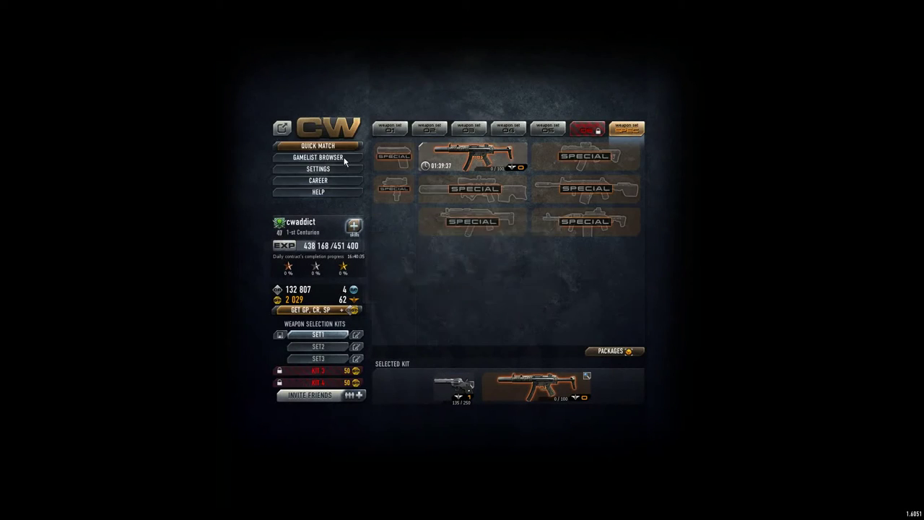
Step: Filter the hardcore server list to TeamElimination and join the top server
click(318, 157)
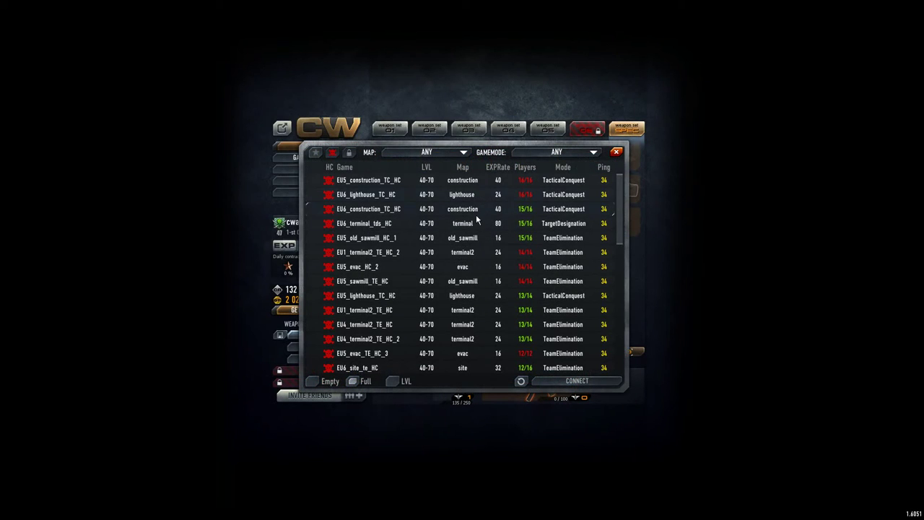
scroll(472, 246, down, 3)
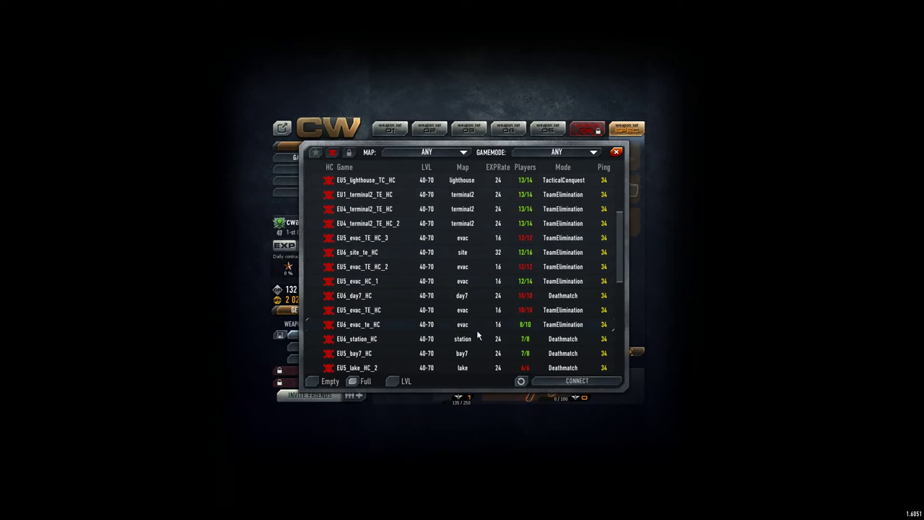
scroll(469, 349, down, 4)
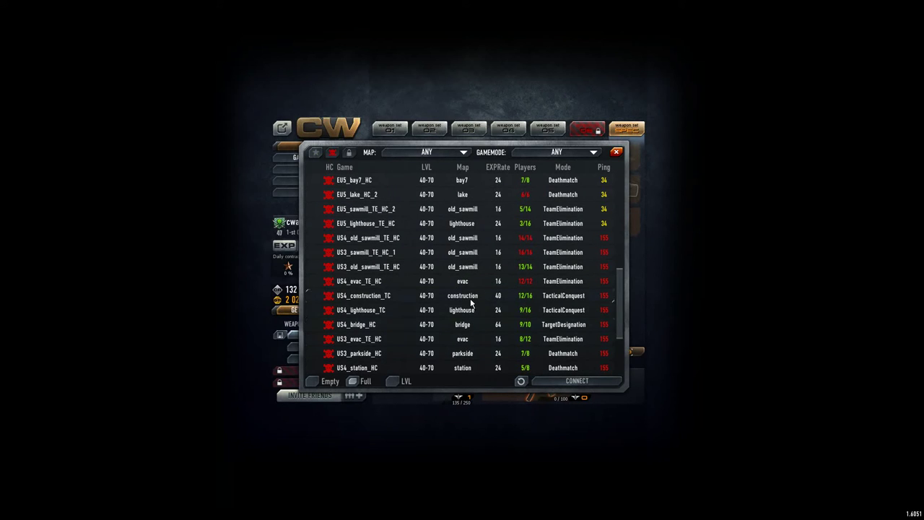
scroll(470, 312, down, 3)
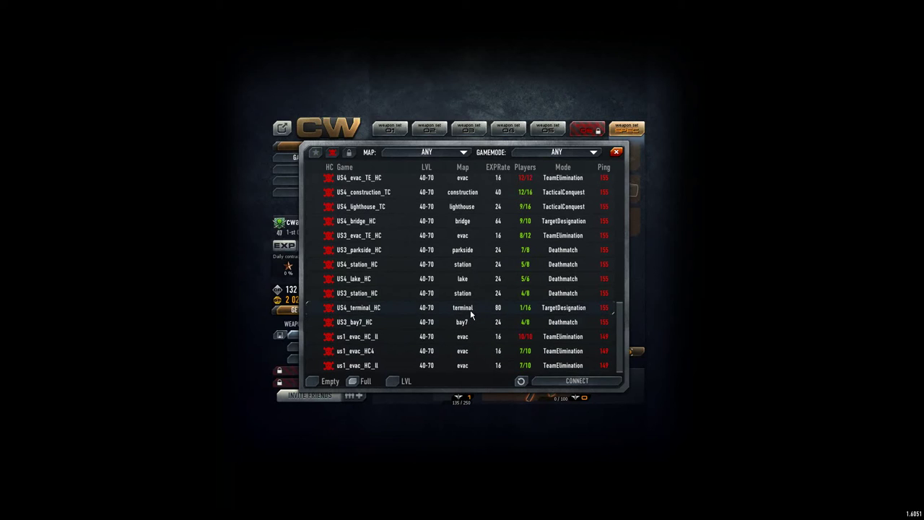
scroll(462, 296, up, 4)
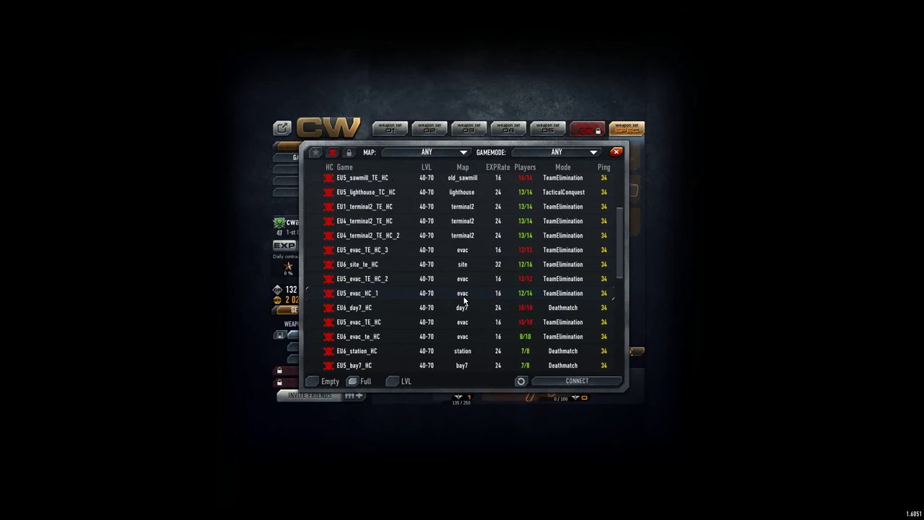
scroll(463, 296, up, 4)
click(567, 154)
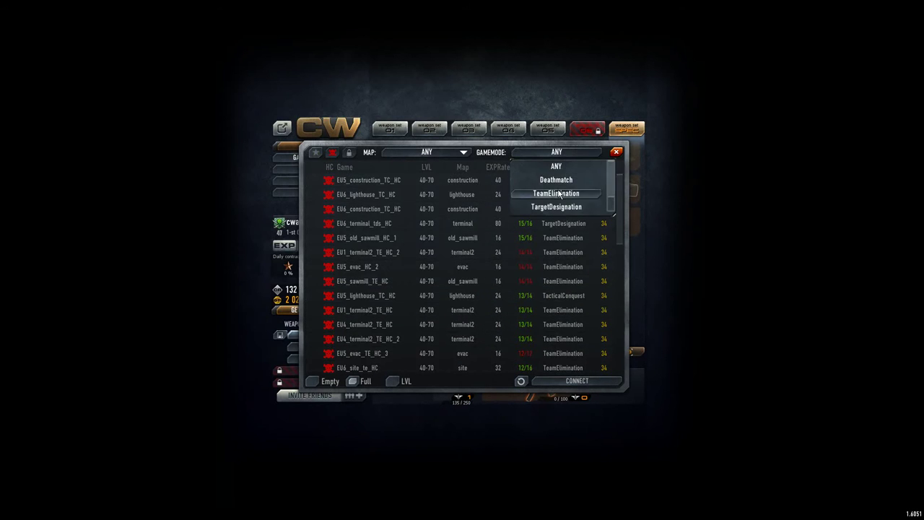
click(560, 179)
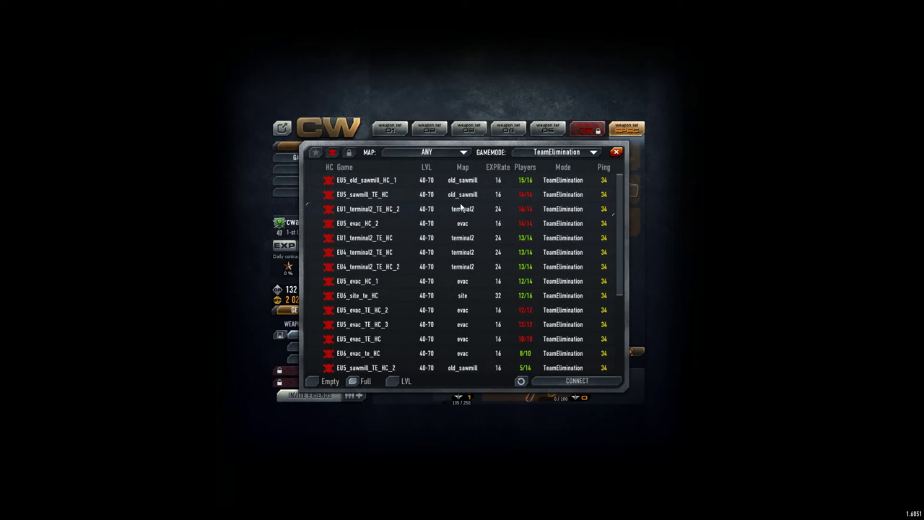
double_click(467, 180)
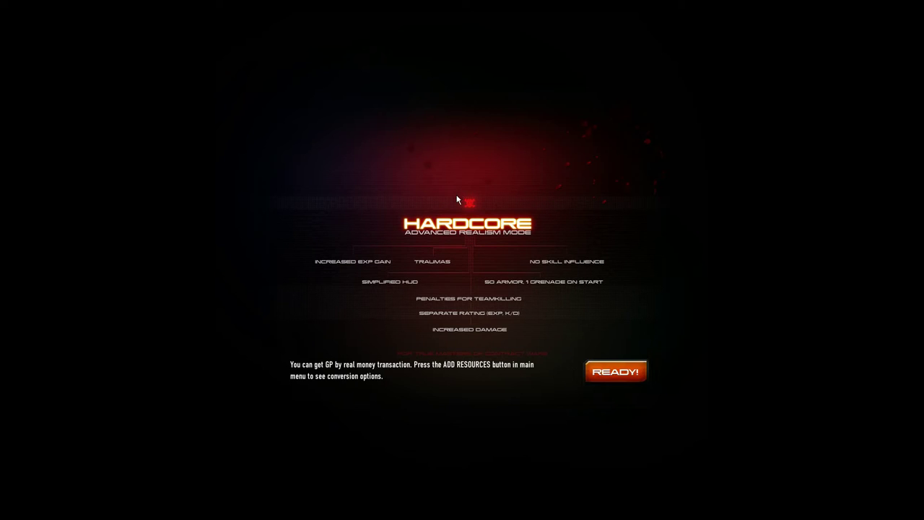
Step: Start the loaded hardcore match, pick a team, and spawn in
key(Return)
click(515, 240)
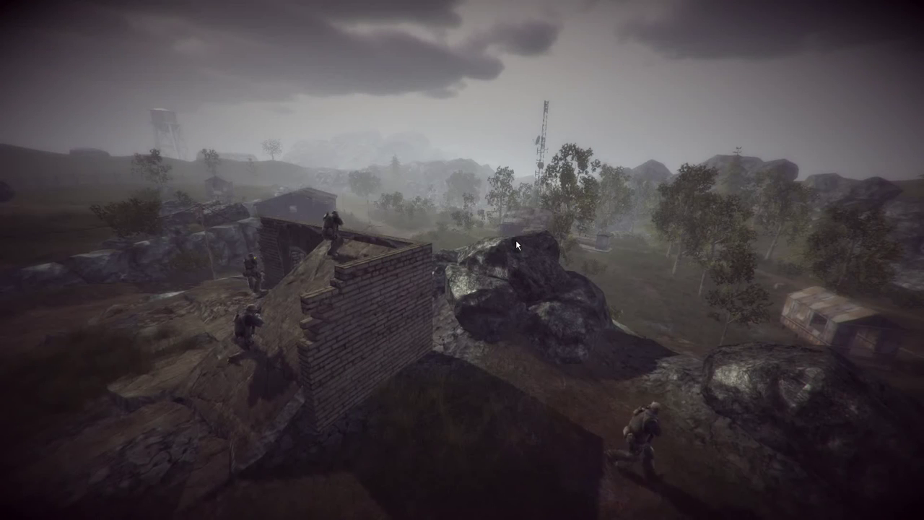
click(514, 237)
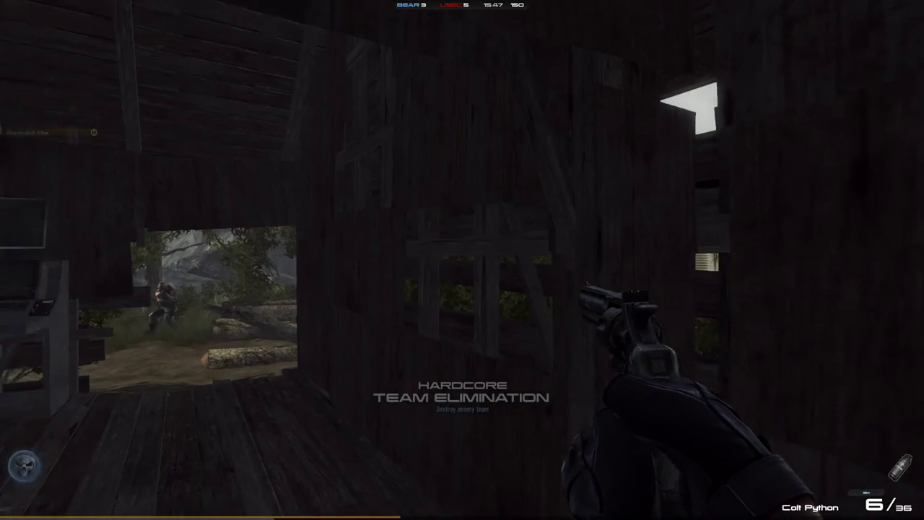
Step: Walk through the hut, check the scoreboard, then exit the match to the main menu
key(w)
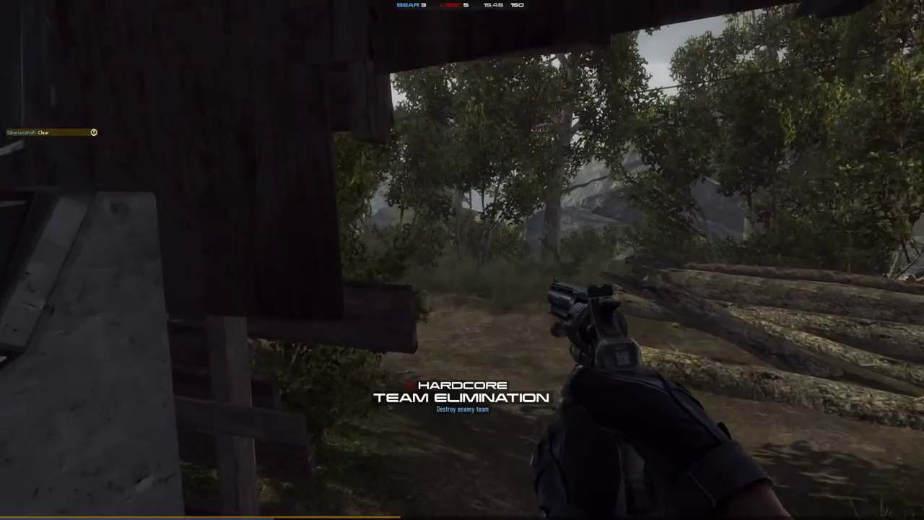
key(Tab)
key(w)
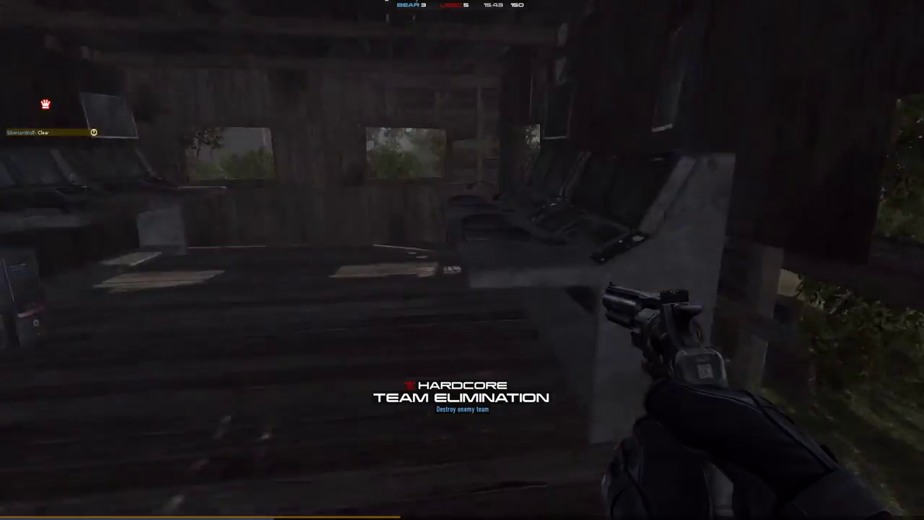
key(w)
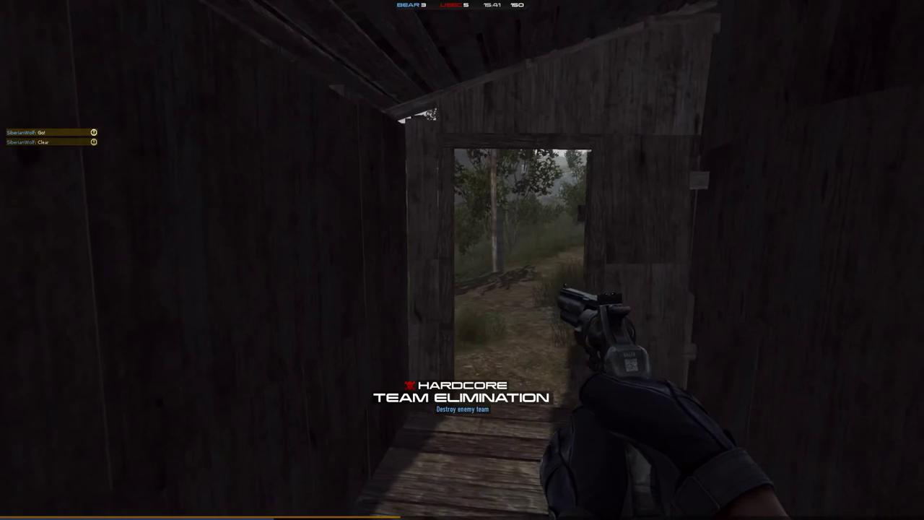
key(w)
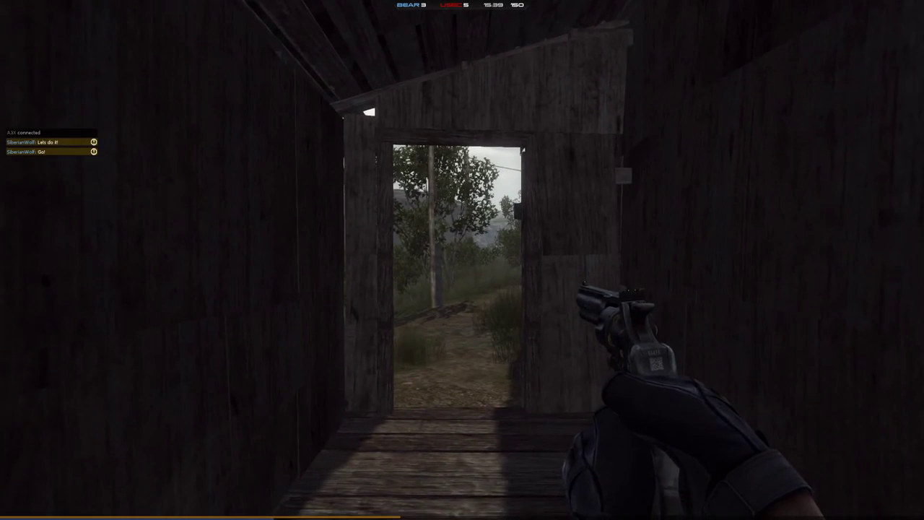
key(Escape)
click(325, 191)
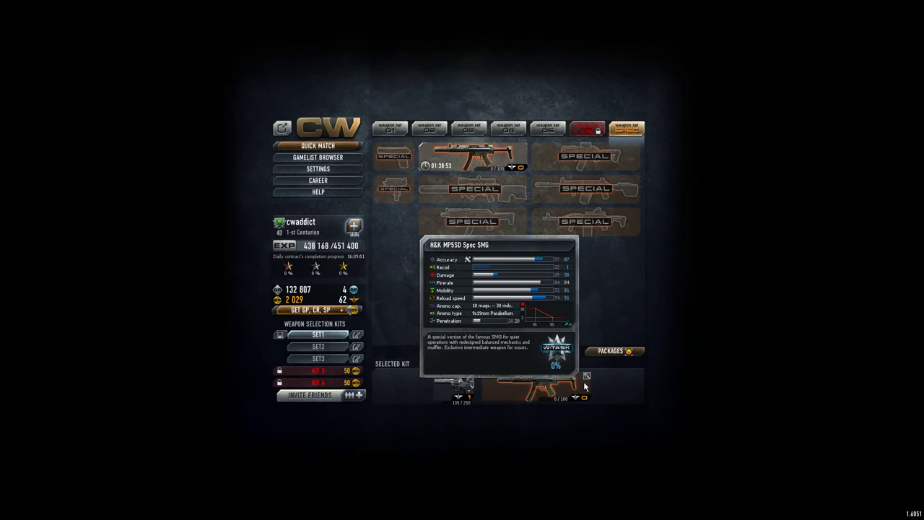
mouse_move(473, 152)
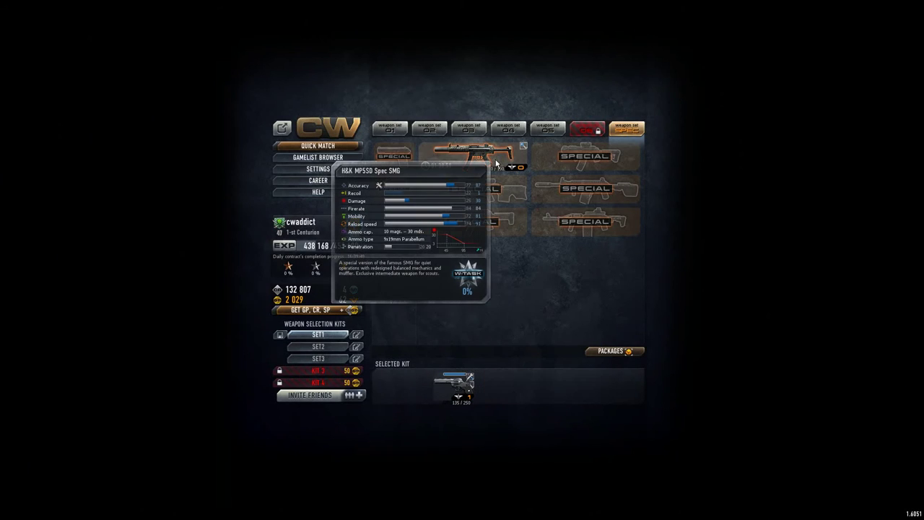
Step: Save the SET1 kit with the MP5SD, then open and close the Career skills window
click(281, 335)
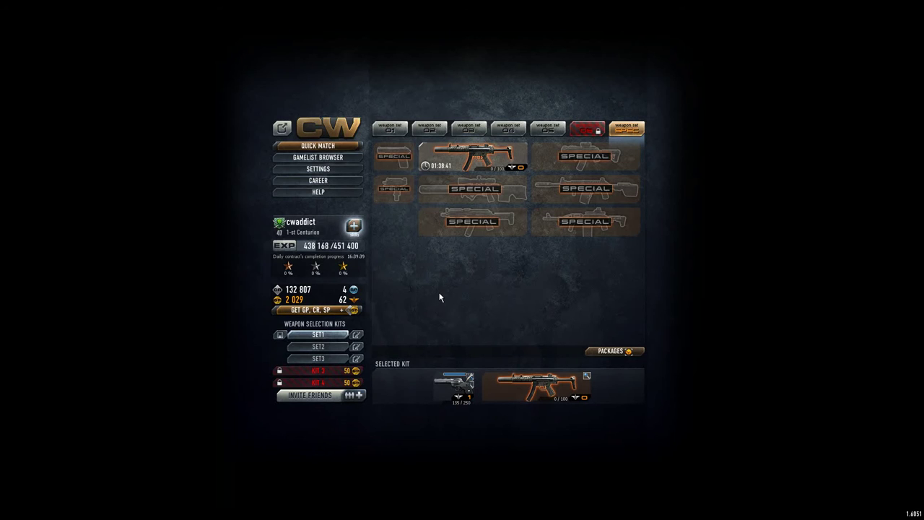
click(353, 226)
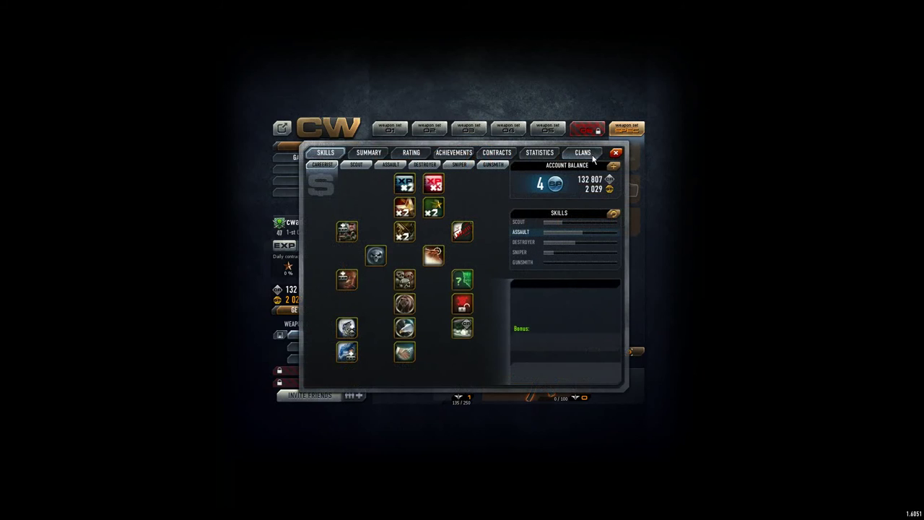
click(616, 152)
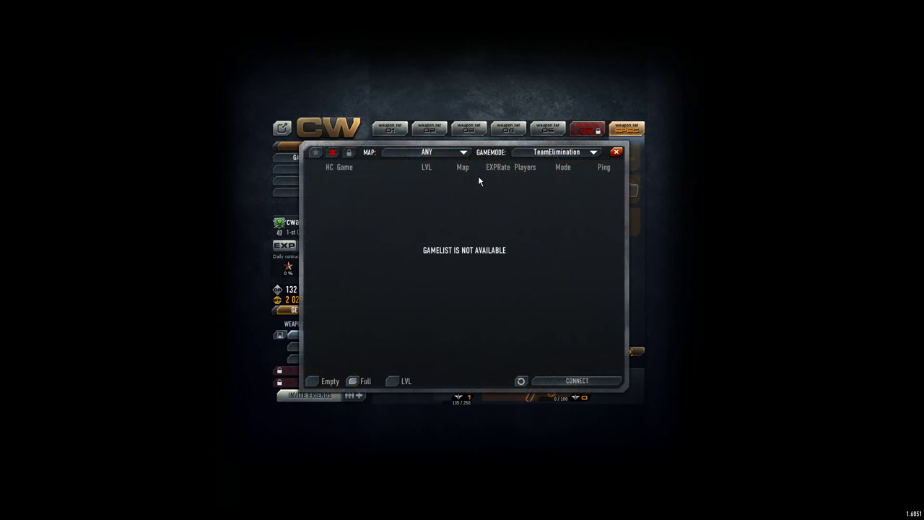
Step: Turn off the HC filter, sort by Map and LVL, and join EU5_sawmill_TE_HC_2
click(335, 154)
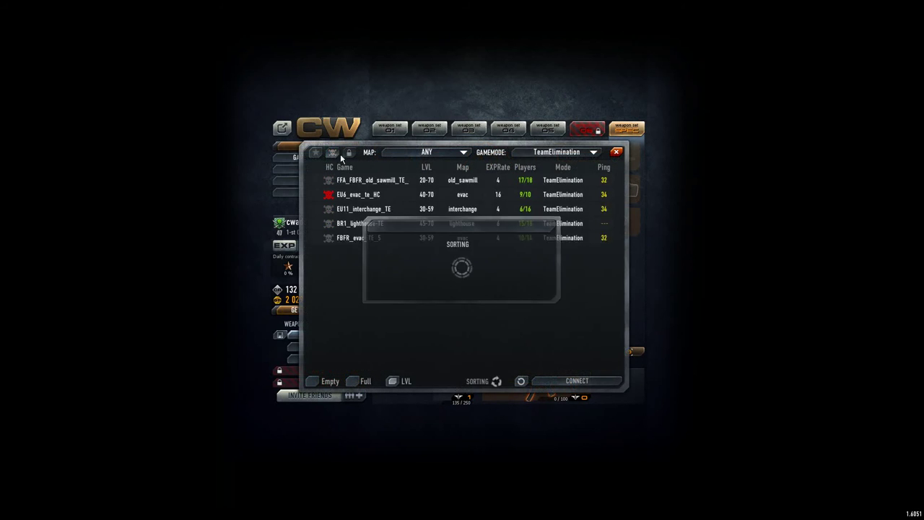
click(462, 168)
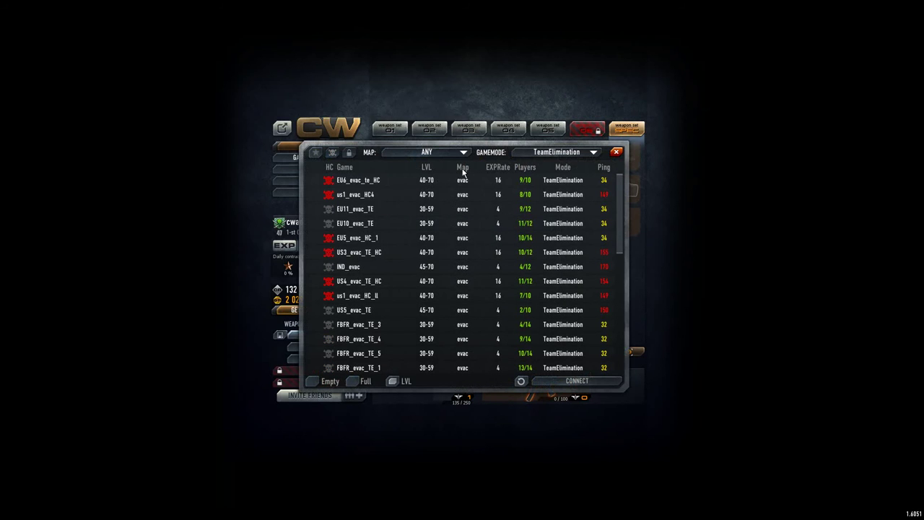
click(430, 169)
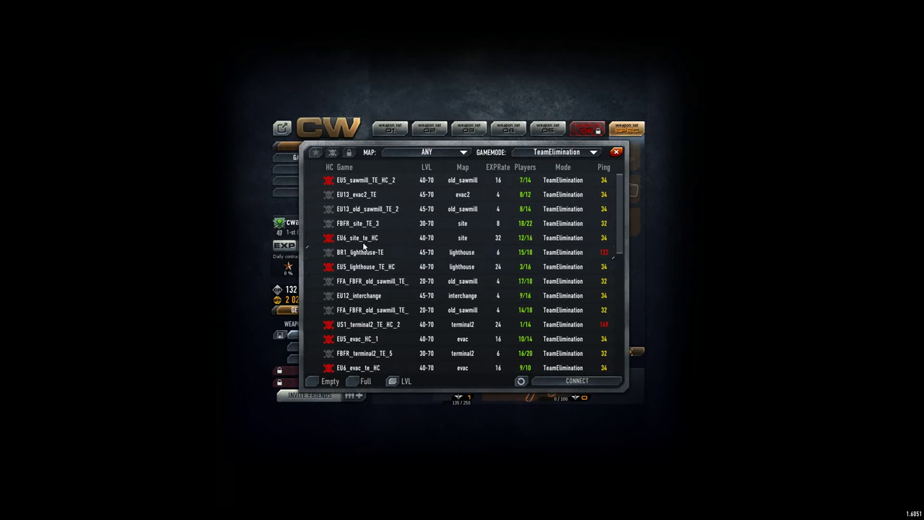
double_click(436, 180)
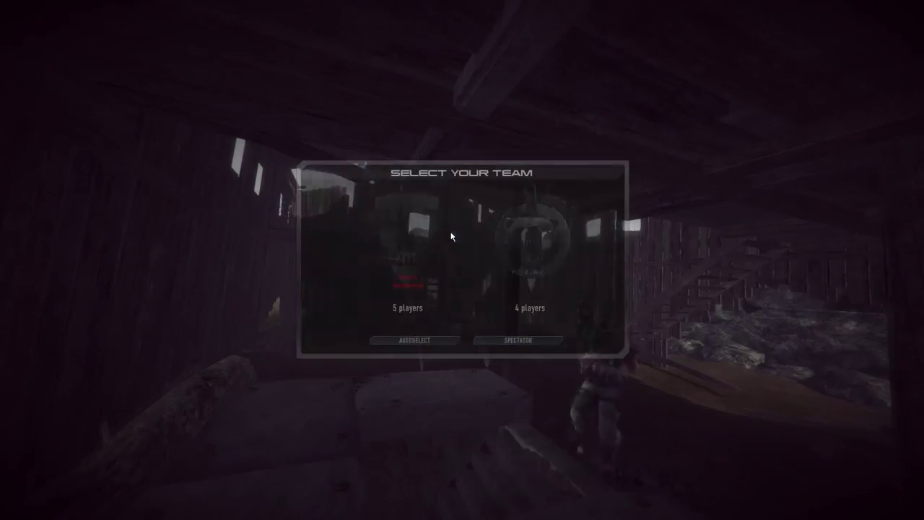
Step: Join a team in the hardcore sawmill match, then exit back to the main lobby
click(448, 241)
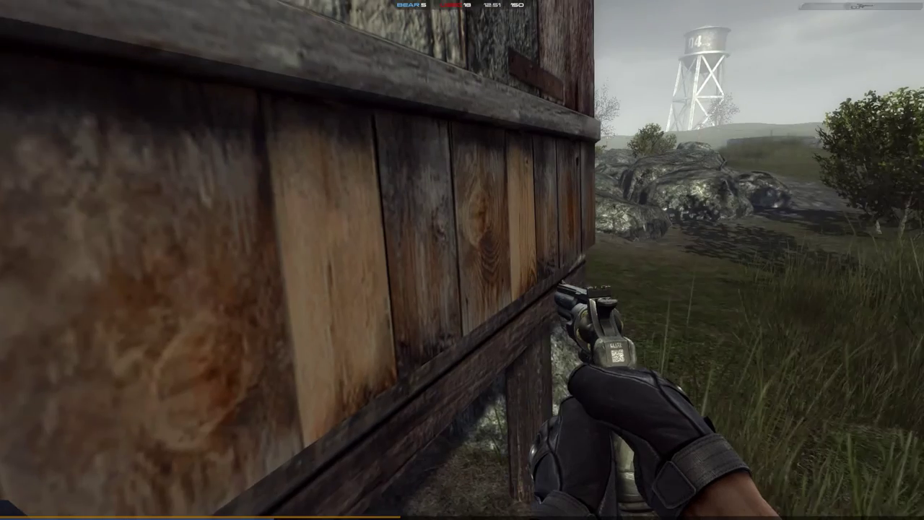
key(Escape)
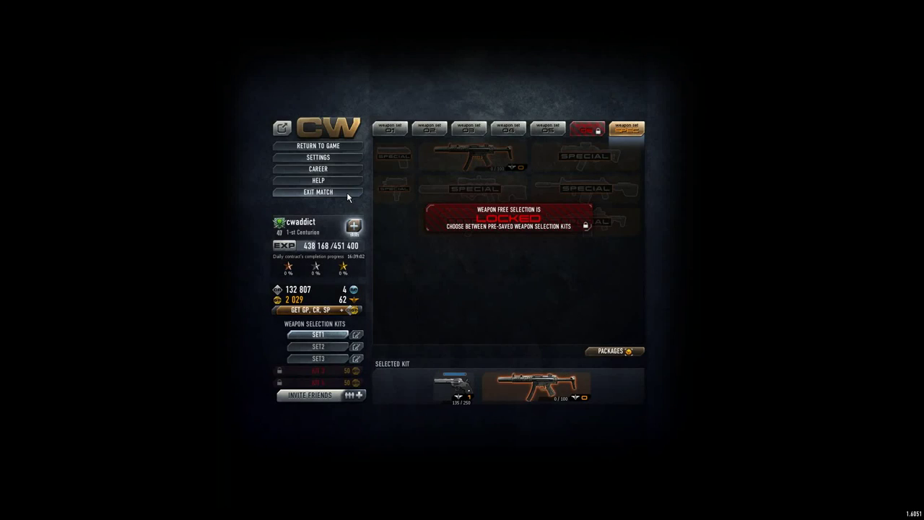
click(347, 192)
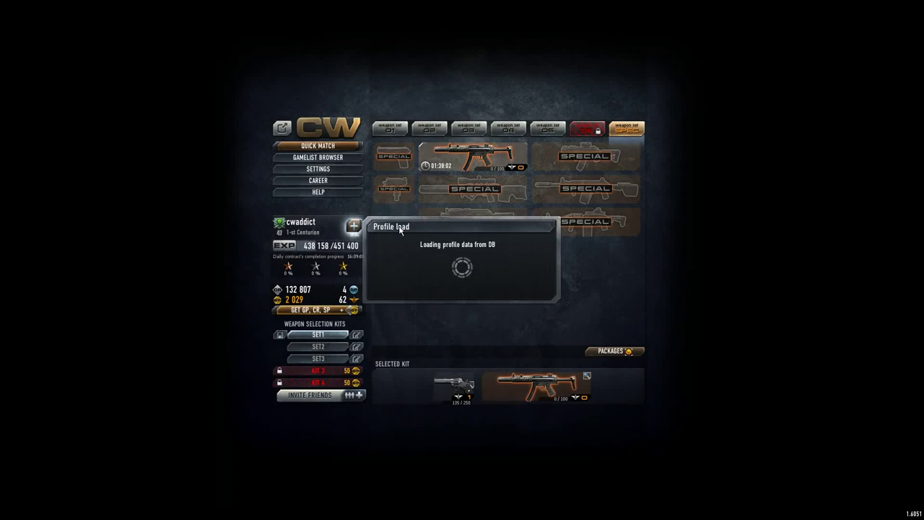